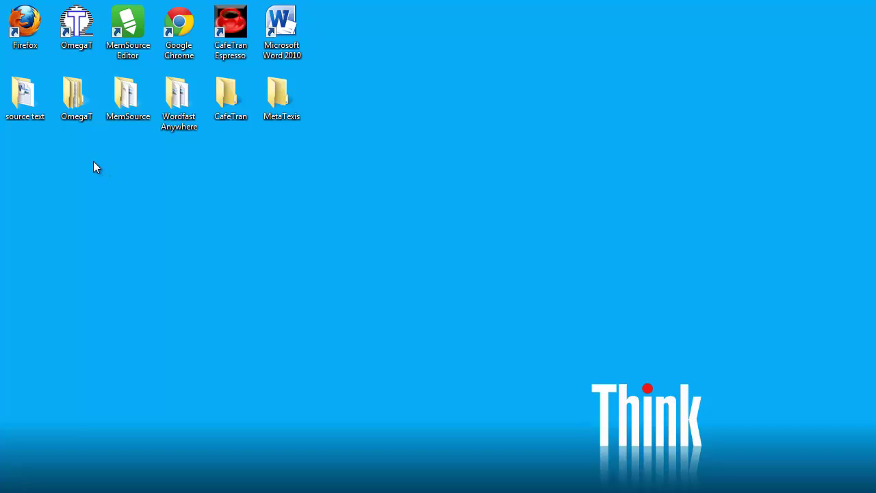
# Step: Open the 'source text' folder on the desktop to list Eurobarometer.docx
pyautogui.doubleClick(25, 100)
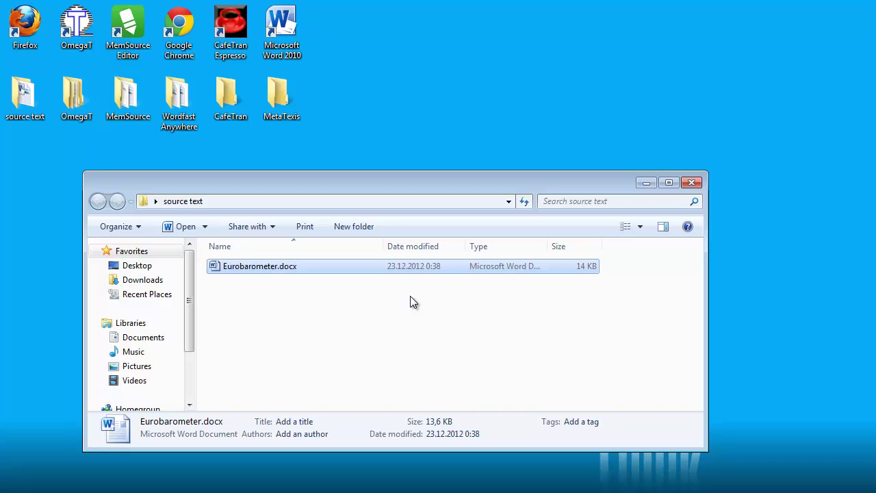
# Step: Open Eurobarometer.docx to view the source text, then load freetm.com in Chrome
pyautogui.doubleClick(265, 267)
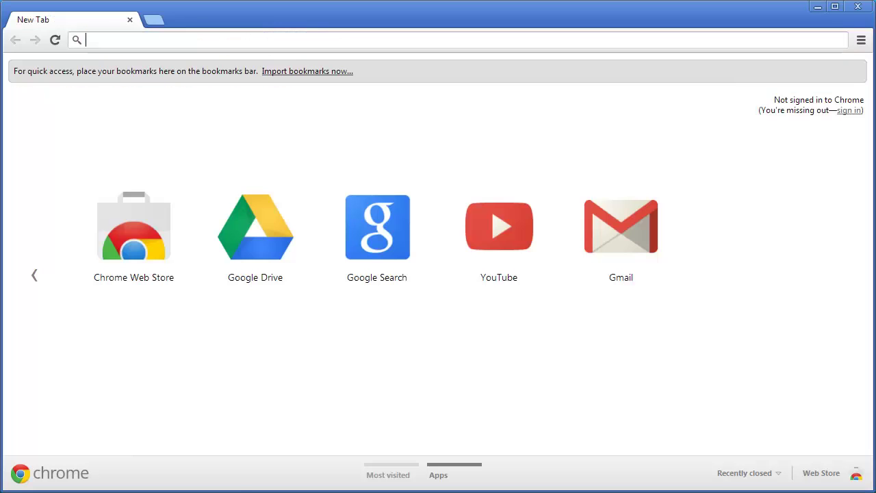
pyautogui.click(102, 40)
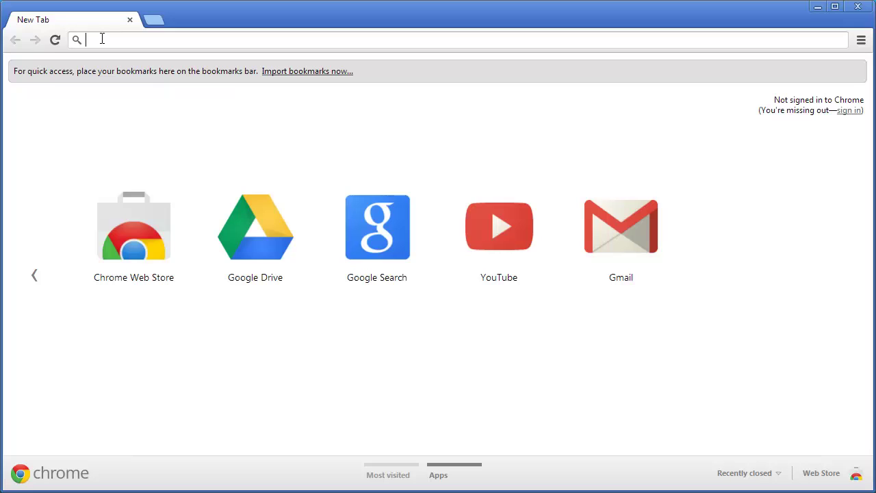
pyautogui.write('freet')
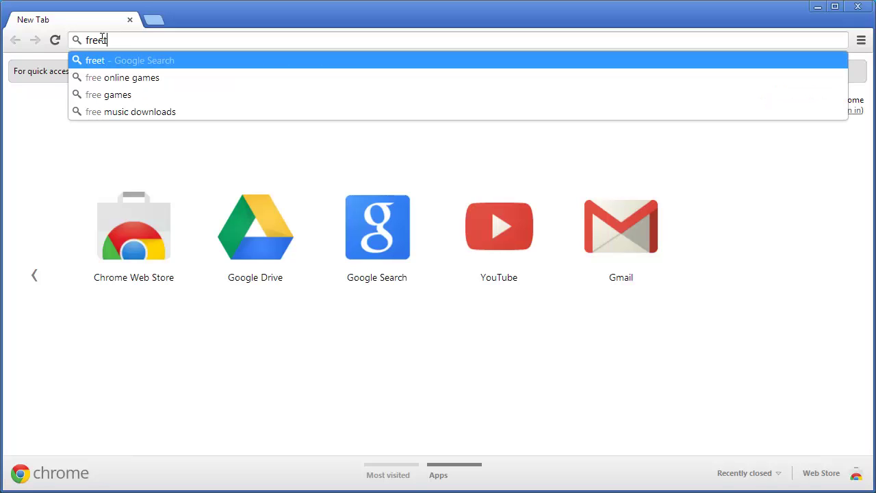
pyautogui.write('m.com')
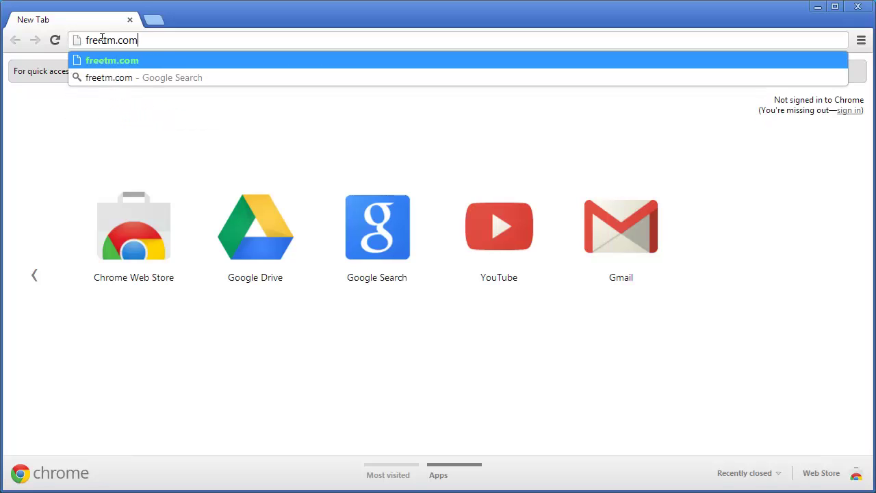
pyautogui.press('Return')
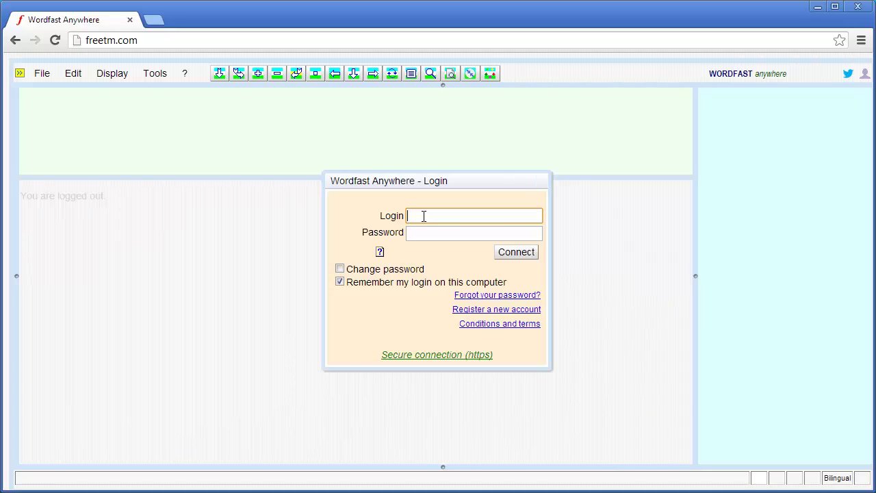
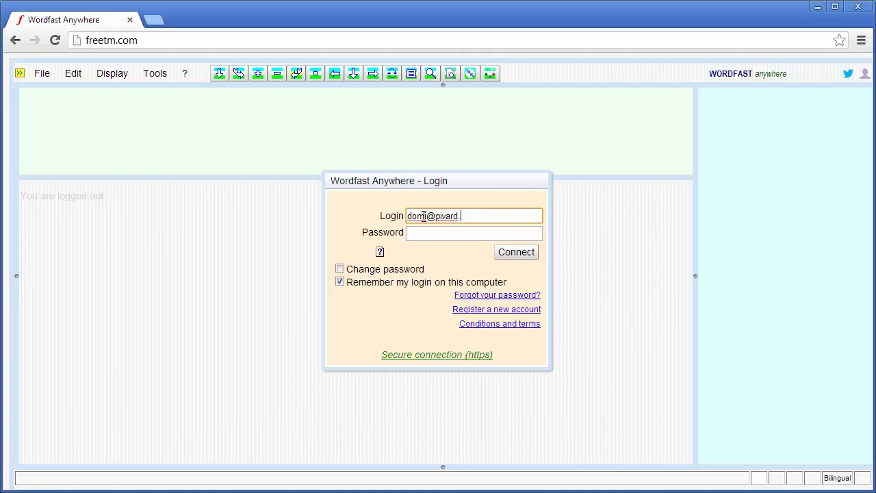
# Step: Log in to Wordfast Anywhere with the account e-mail and password
pyautogui.click(419, 234)
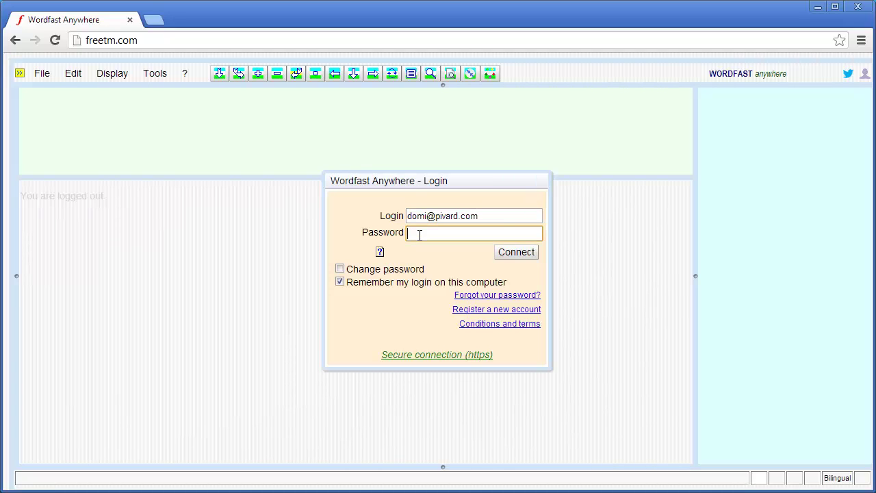
pyautogui.write('••••••••••')
pyautogui.click(515, 254)
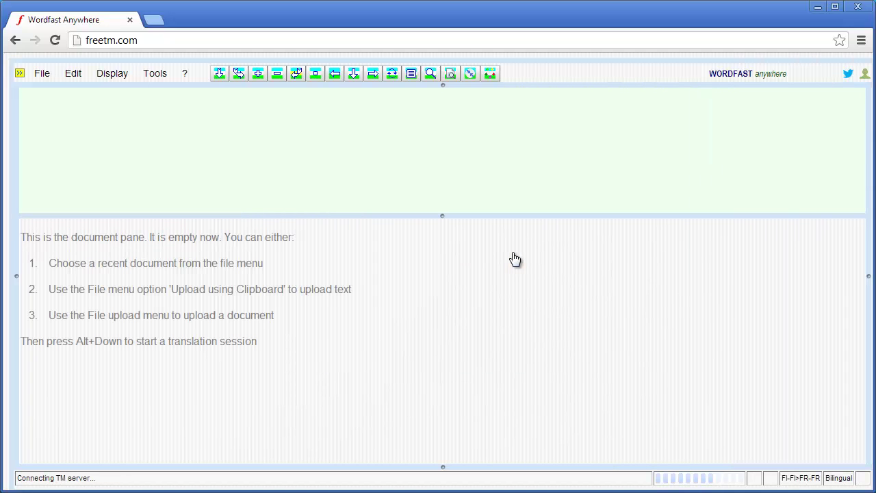
# Step: Upload Eurobarometer.docx from the desktop's source text folder via File > Upload Document File
pyautogui.click(39, 73)
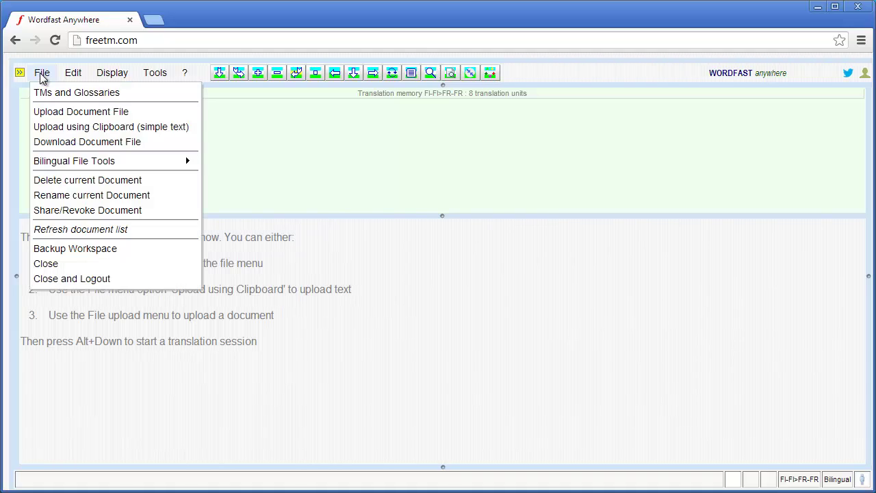
pyautogui.click(54, 116)
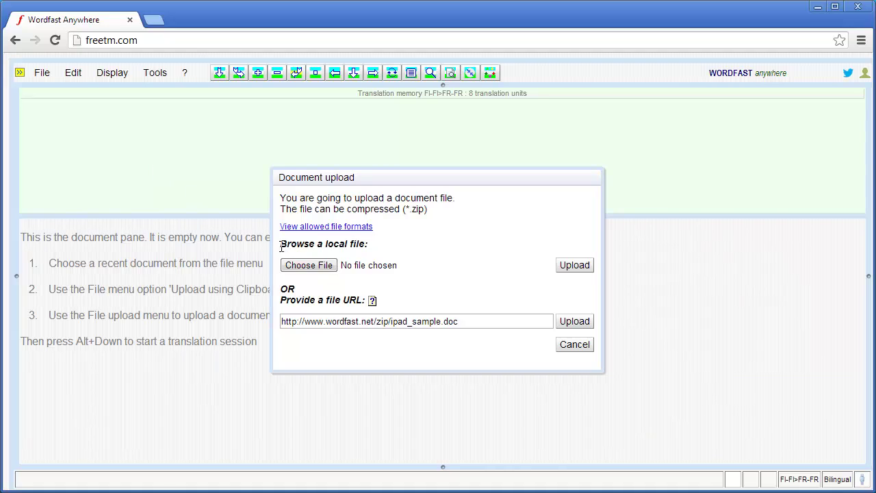
pyautogui.click(303, 265)
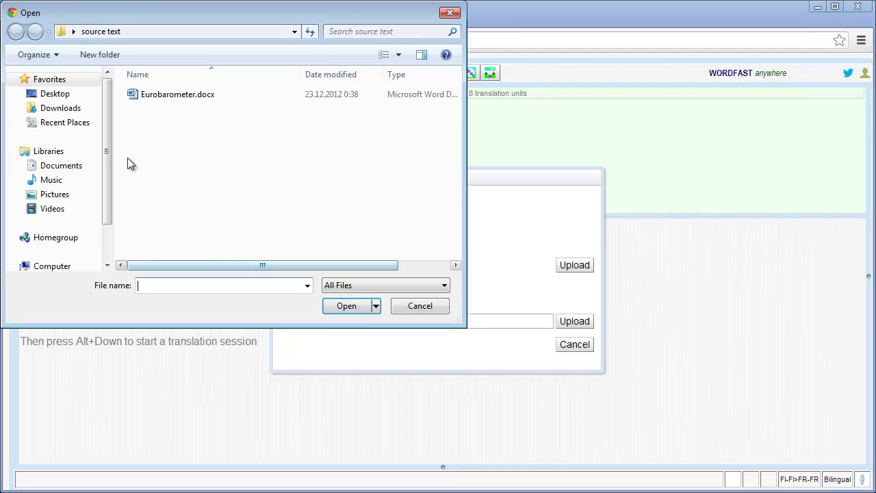
pyautogui.click(55, 93)
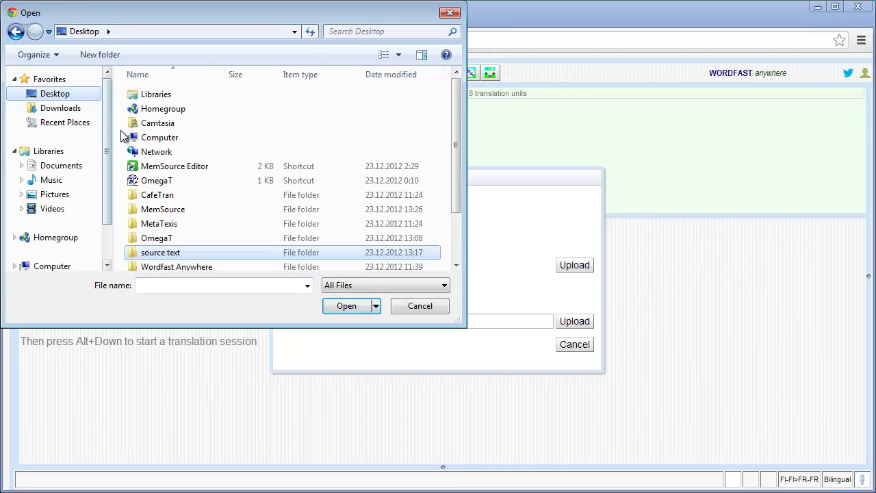
pyautogui.doubleClick(164, 252)
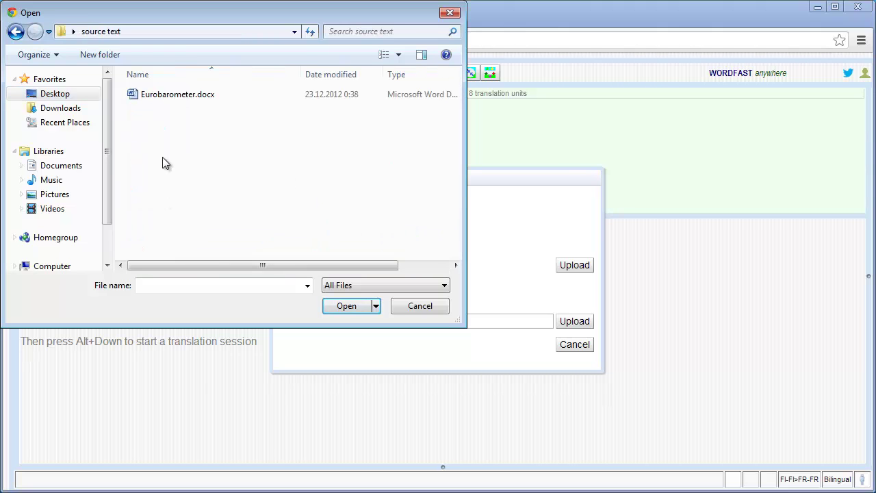
pyautogui.click(157, 101)
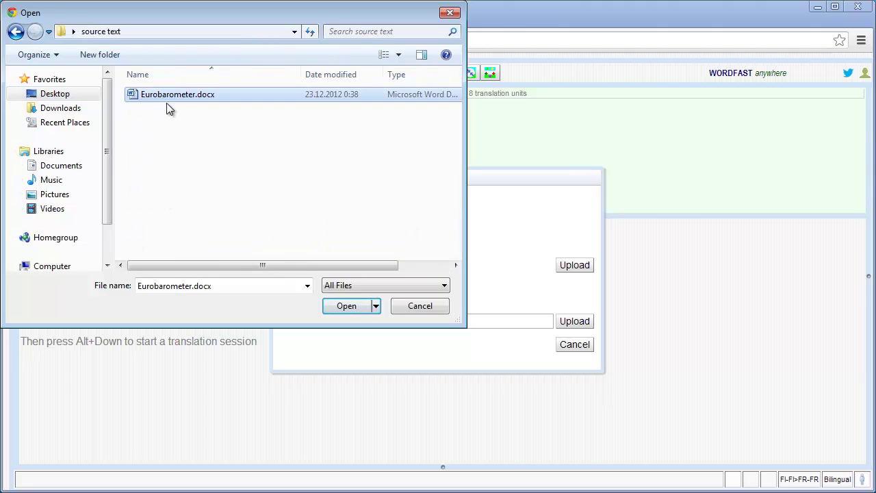
pyautogui.click(340, 302)
pyautogui.click(574, 267)
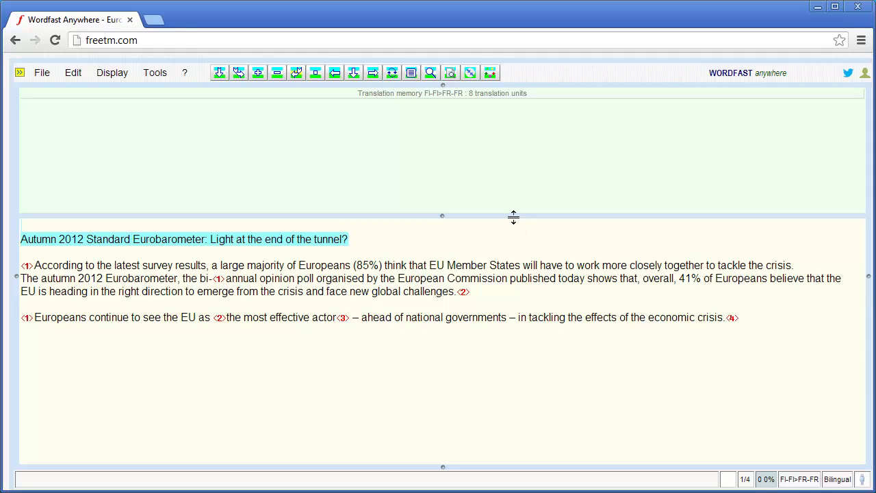
# Step: Create a new EN-GB to FR-FR translation memory in TMs Setup and accept it
pyautogui.click(489, 74)
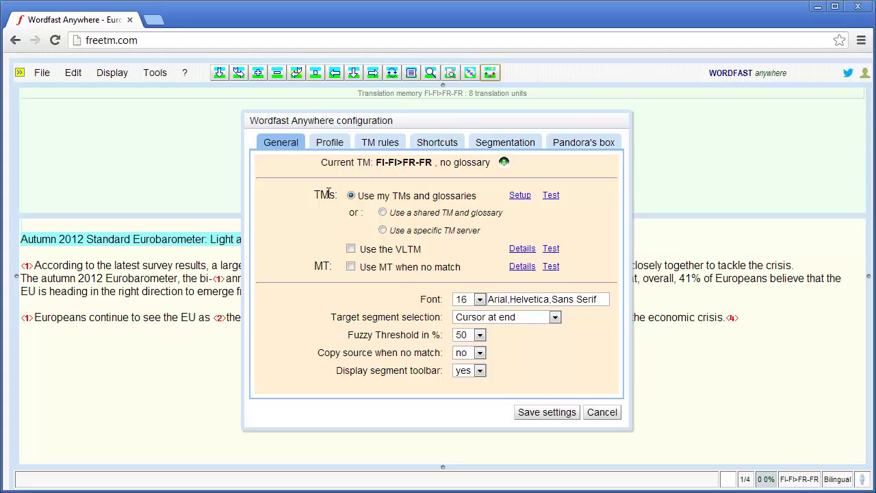
pyautogui.click(520, 195)
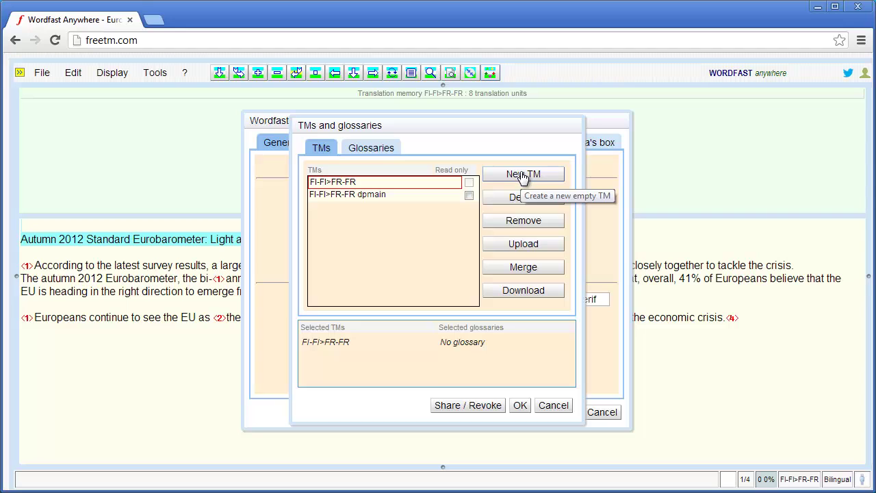
pyautogui.click(522, 175)
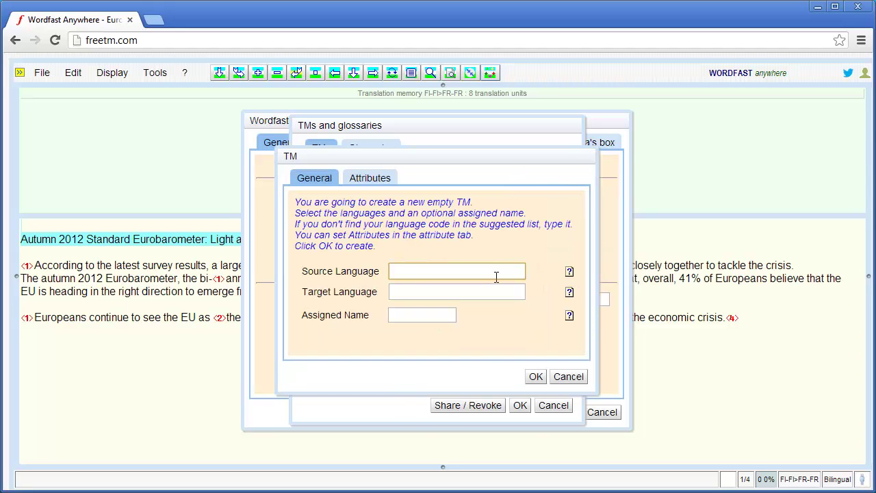
pyautogui.write('en-')
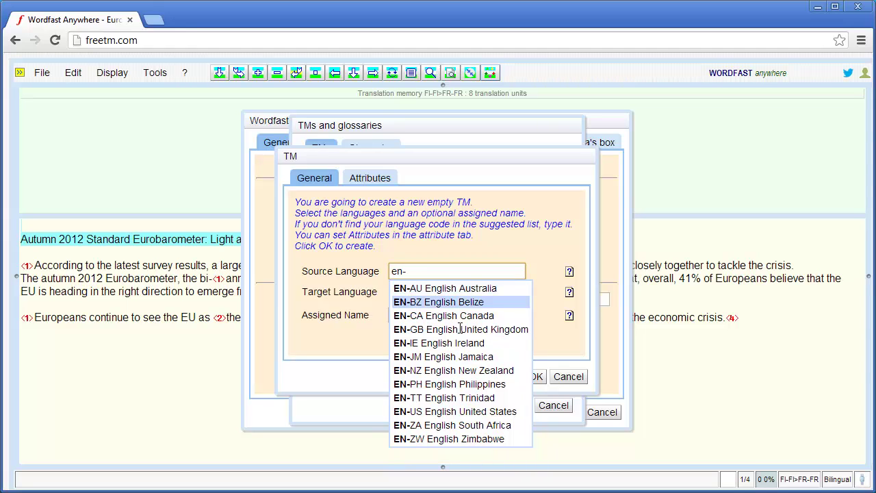
pyautogui.click(453, 330)
pyautogui.click(416, 293)
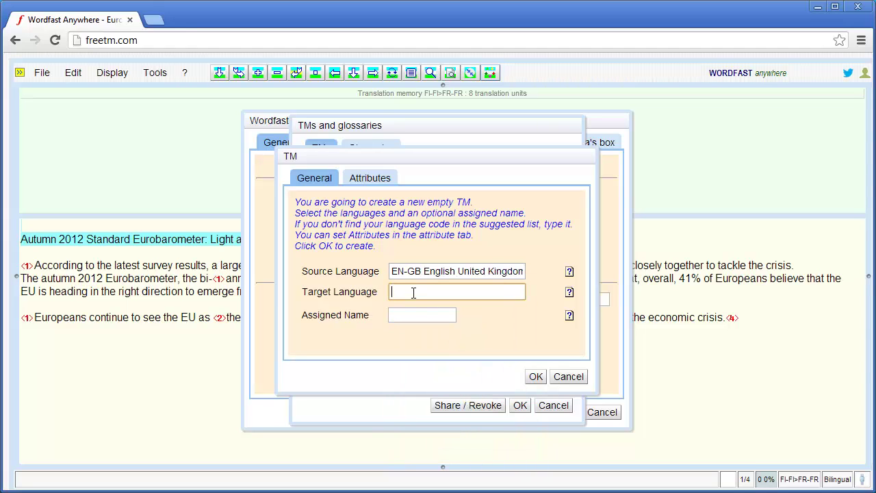
pyautogui.write('fr')
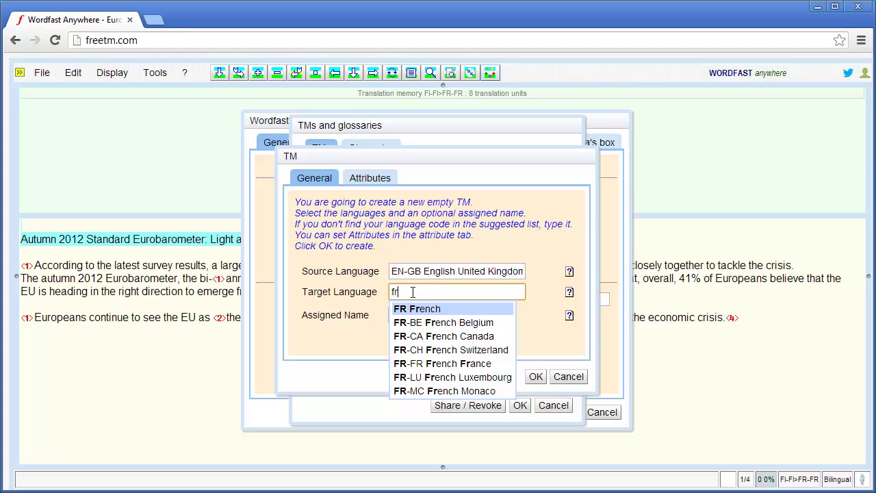
pyautogui.click(428, 364)
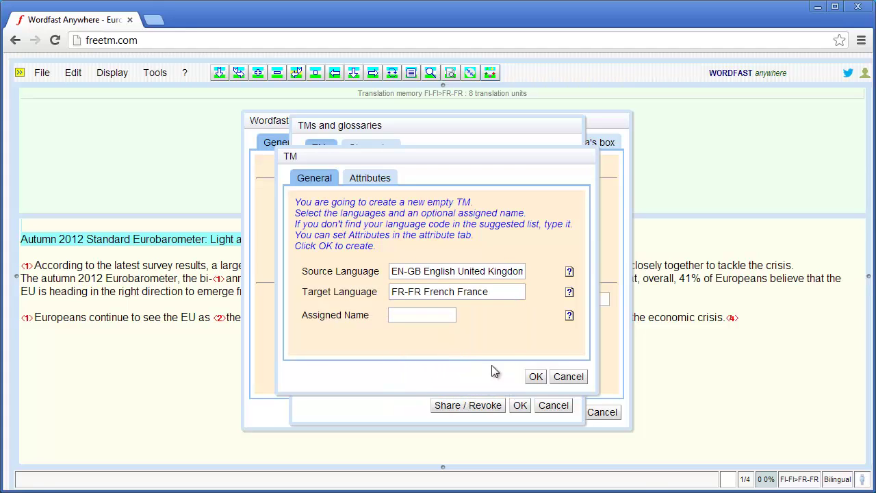
pyautogui.click(535, 376)
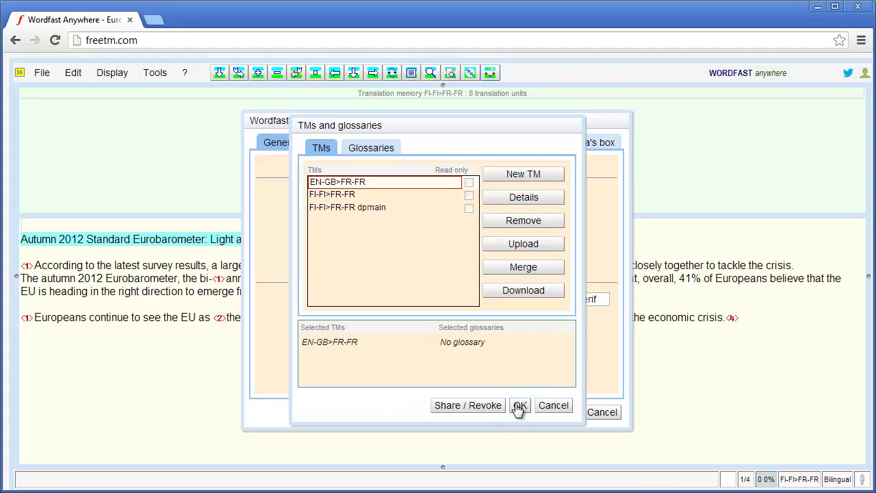
pyautogui.click(518, 406)
# Step: Reload the document and commit the title as 'Enquête Eurobaromètre standard de l'automne 2012 : enfin le bout du tunnel ?'
pyautogui.click(555, 413)
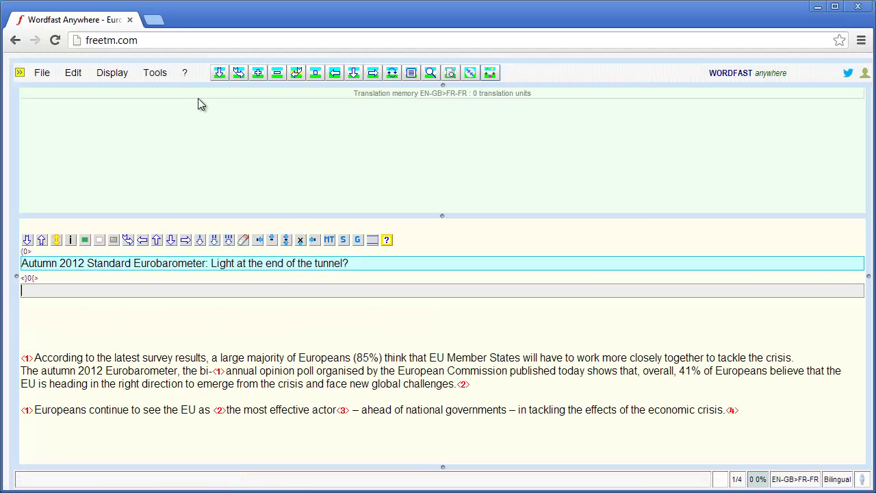
pyautogui.write('Enquête Eurobaromètre standard de l’automne 2012 :')
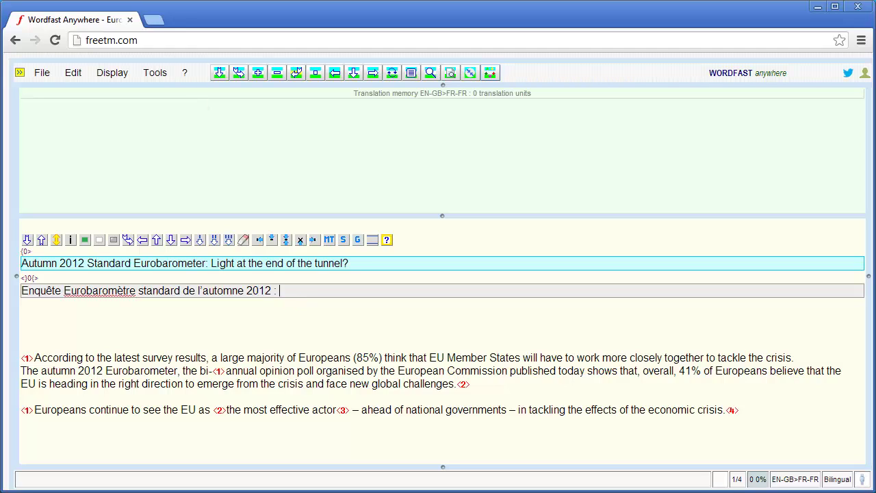
pyautogui.write(' enfin le bout du tunnel ?')
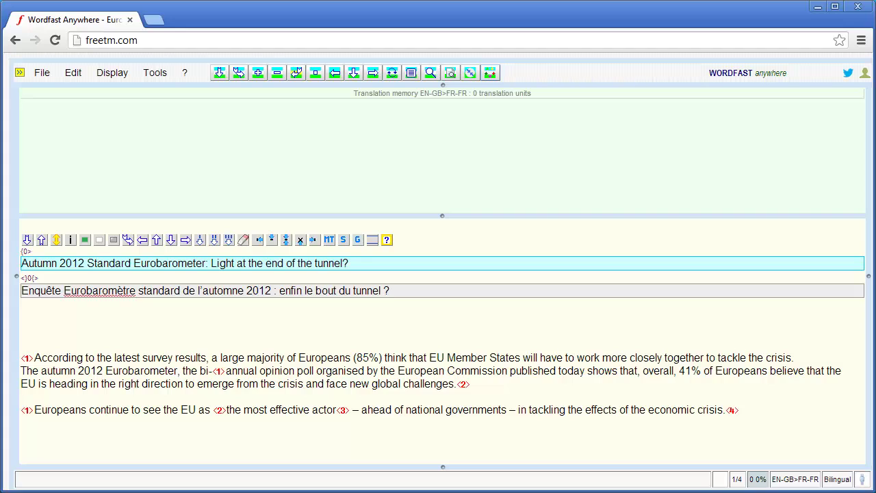
pyautogui.hotkey('alt', 'Down')
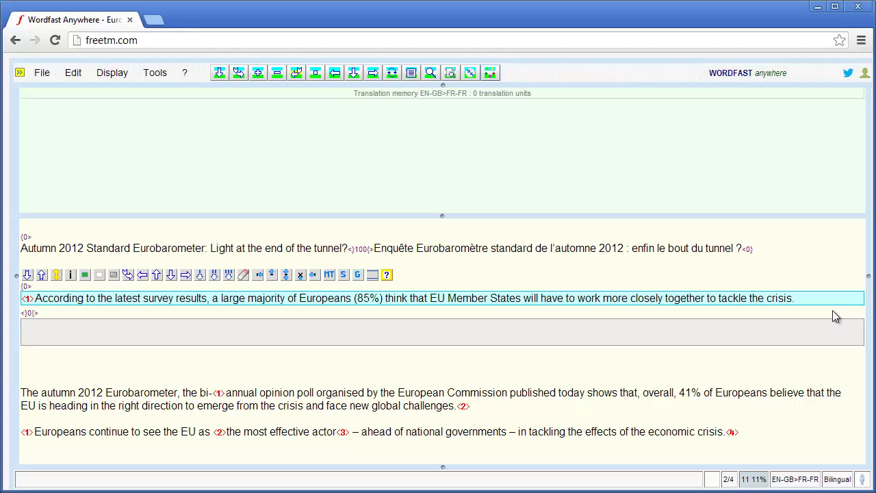
# Step: Translate the 85% majority sentence starting with its <1> tag, and commit it
pyautogui.click(185, 275)
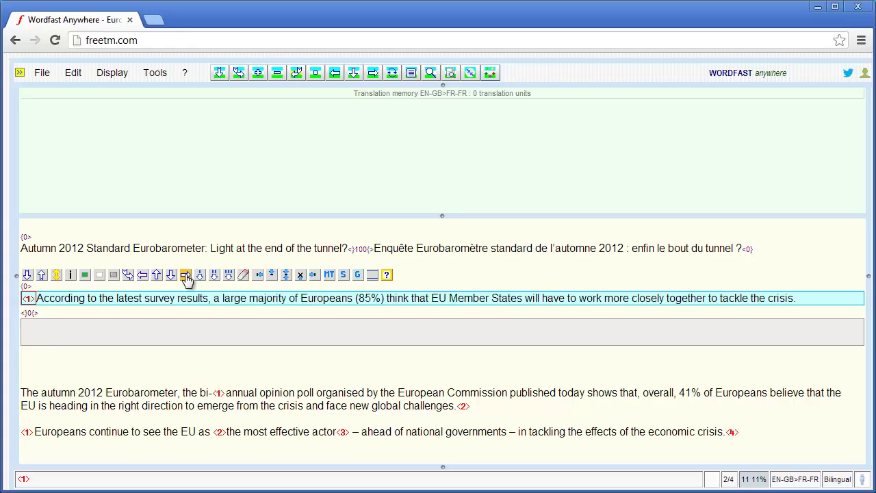
pyautogui.click(171, 275)
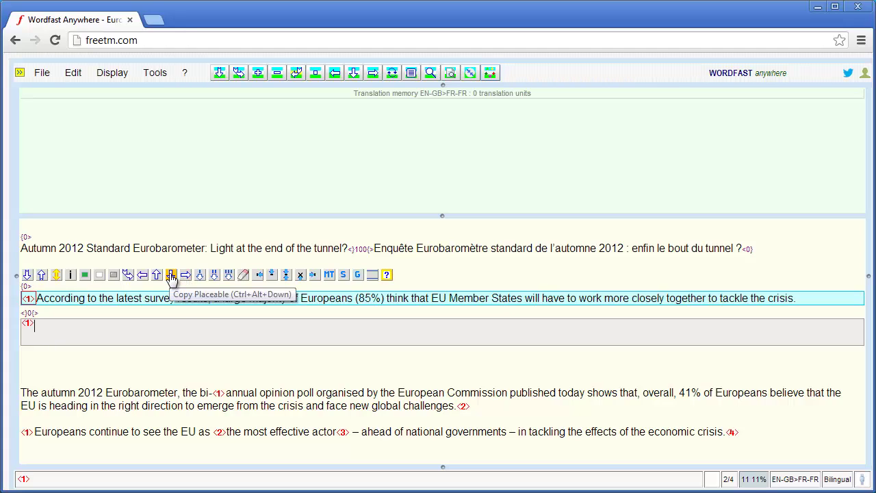
pyautogui.write('Selon les résultats de la dernière enquête en date, une large majorité d’Européens (85 %) pense que les États membres de l’Union devront coopérer plus étroitement pour venir à bout de la crise.')
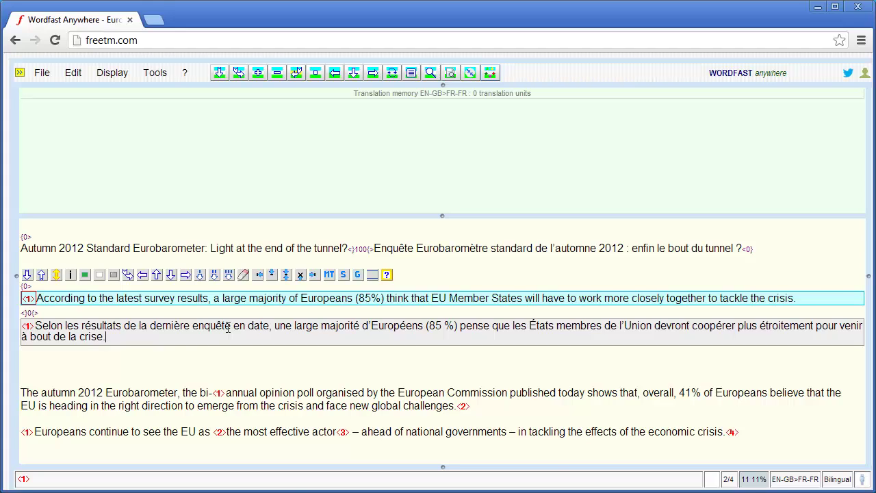
pyautogui.hotkey('alt', 'Down')
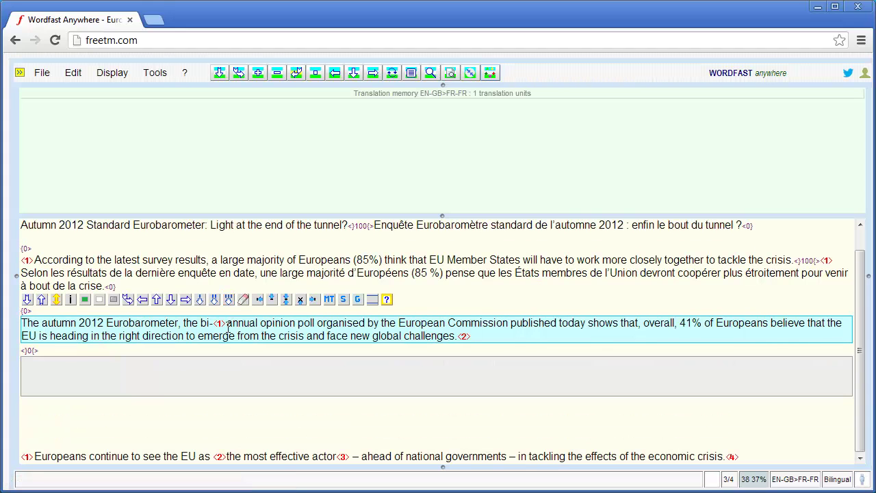
# Step: Translate the autumn 2012 sentence, with <1> before 'organisé' and <2> at the end, and commit
pyautogui.write('L’enquête Eurobaromètre de l’automne 2012, sondage d’opinion semestriel organisé par la Commission européenne et publié ce jour, montre que dans l’ensemble, 41 % des Européens considèrent que l’Union suit la bonne direction pour sortir de la crise et relever de nouveaux défis mondiaux.')
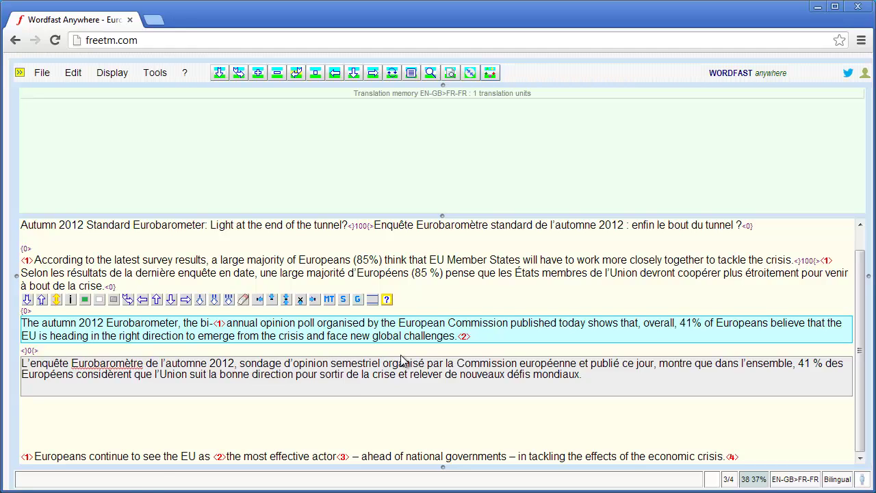
pyautogui.hotkey('ctrl', 'alt', 'Right')
pyautogui.hotkey('ctrl', 'alt', 'Right')
pyautogui.hotkey('ctrl', 'alt', 'Right')
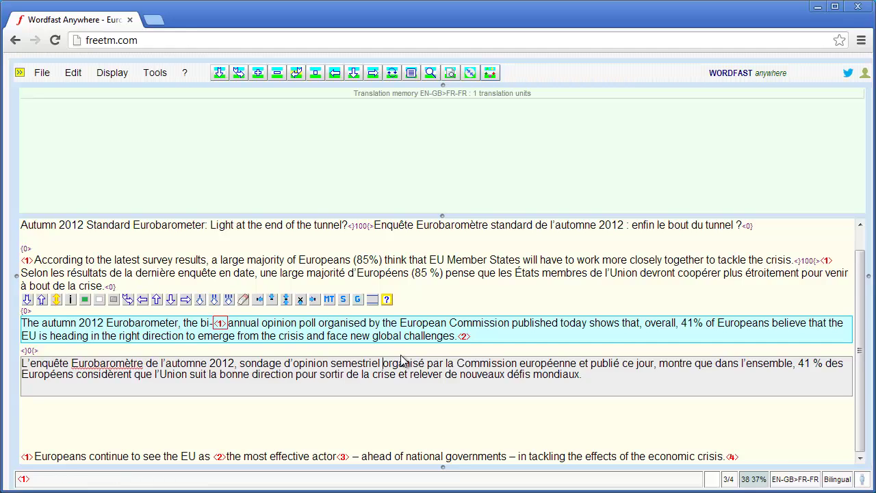
pyautogui.hotkey('ctrl', 'alt', 'Down')
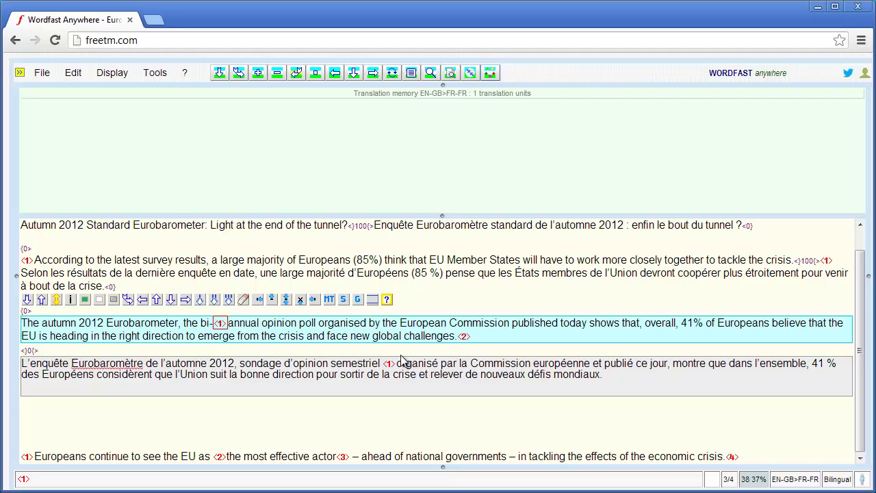
pyautogui.hotkey('ctrl', 'alt', 'Right')
pyautogui.hotkey('ctrl', 'alt', 'Right')
pyautogui.hotkey('ctrl', 'alt', 'Right')
pyautogui.hotkey('ctrl', 'alt', 'Right')
pyautogui.hotkey('ctrl', 'alt', 'Right')
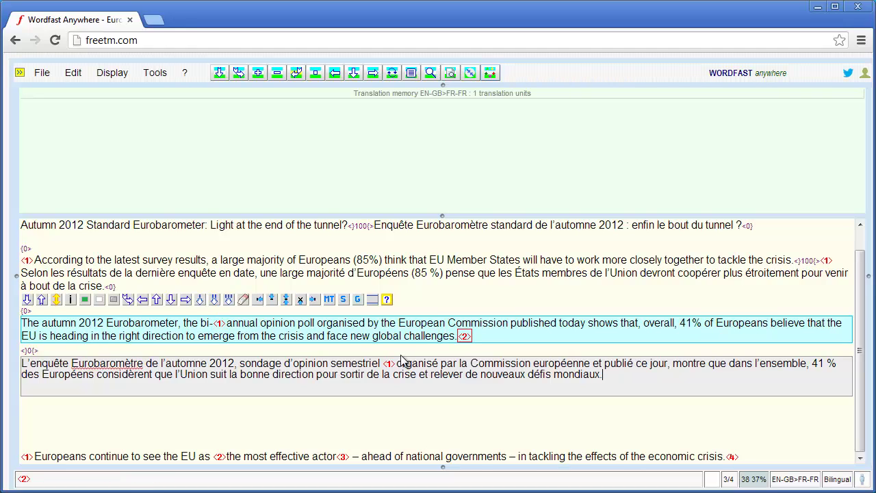
pyautogui.hotkey('ctrl', 'alt', 'Down')
pyautogui.hotkey('alt', 'Down')
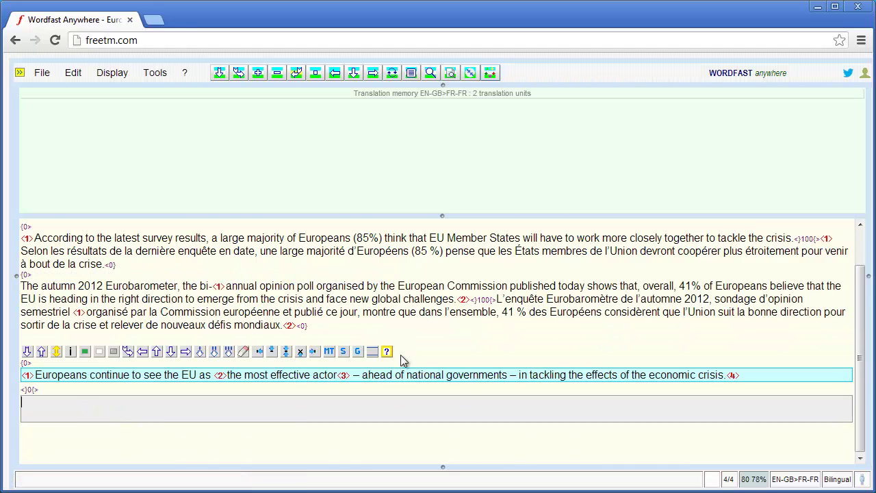
# Step: Insert the <1> tag and type 'Les Européens continuent également à voir en l'Union européenne…'
pyautogui.hotkey('ctrl', 'alt', 'Right')
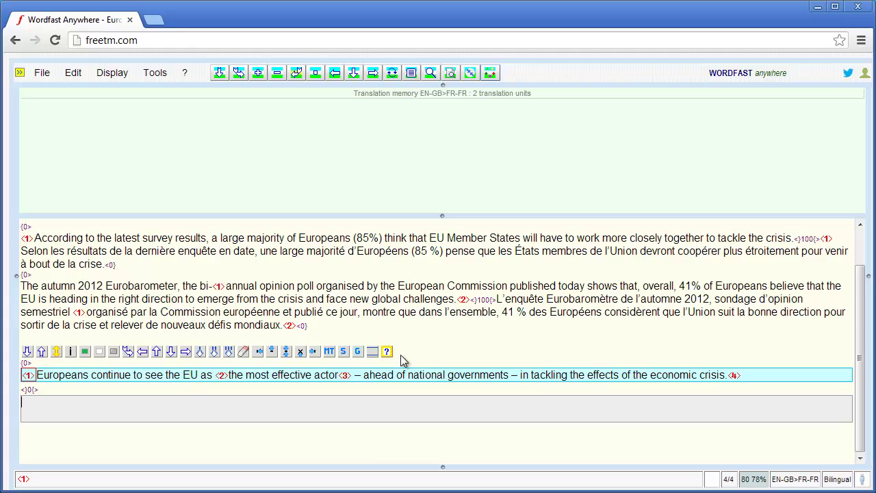
pyautogui.hotkey('ctrl', 'alt', 'Down')
pyautogui.write('Les Européens continuent également à voir en l’Union européenne l’acteur le plus efficace, devant les gouvernements nationaux, pour s’attaquer aux effets de la crise économique.')
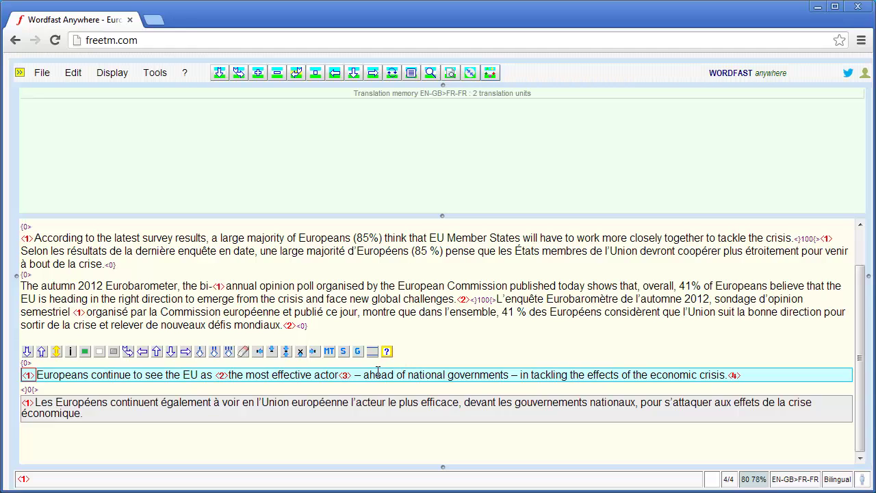
# Step: Place <2> after européenne, <3> after efficace, <4> after économique, and commit the sentence
pyautogui.click(349, 402)
pyautogui.hotkey('ctrl', 'alt', 'Right')
pyautogui.hotkey('ctrl', 'alt', 'Right')
pyautogui.hotkey('ctrl', 'alt', 'Right')
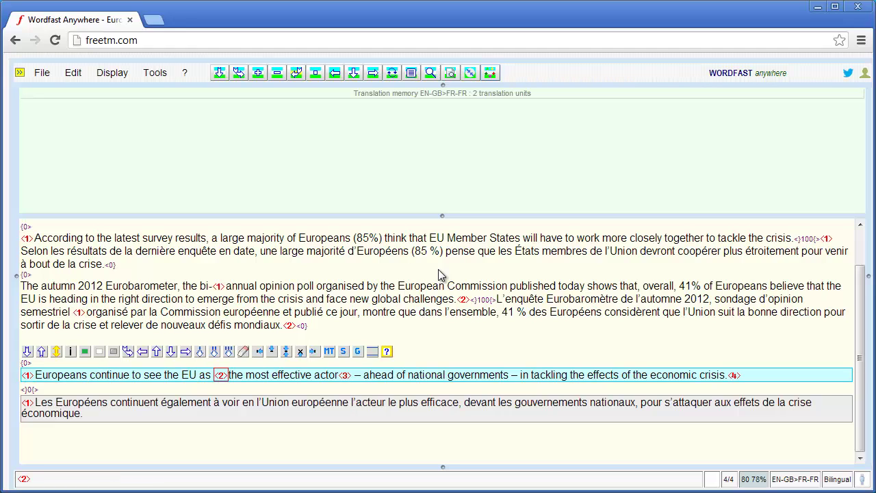
pyautogui.hotkey('ctrl', 'alt', 'Down')
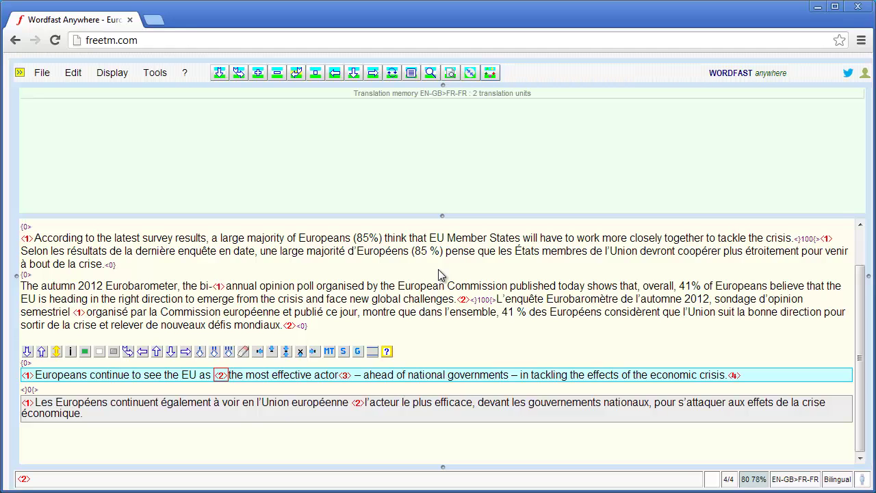
pyautogui.hotkey('ctrl', 'alt', 'Right')
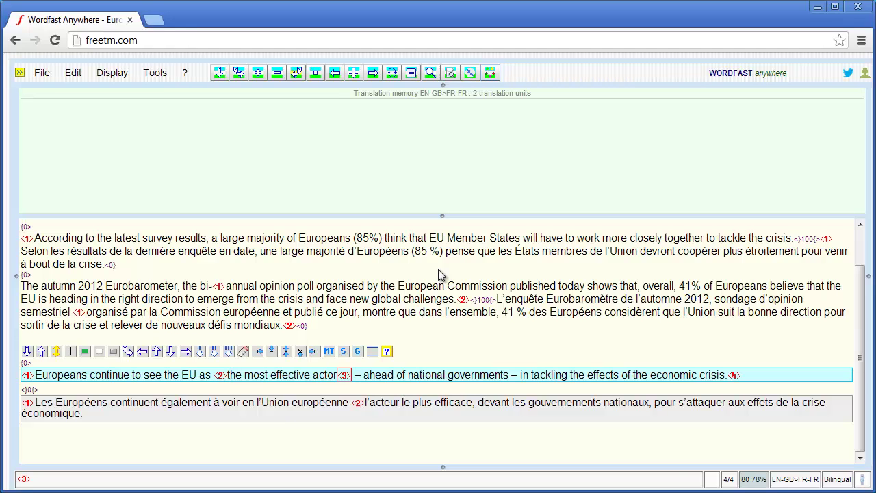
pyautogui.hotkey('ctrl', 'alt', 'Down')
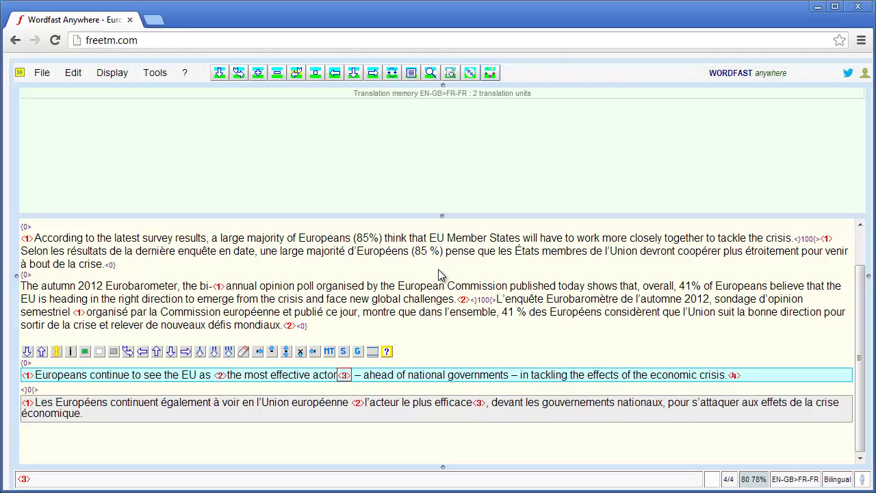
pyautogui.hotkey('ctrl', 'alt', 'Right')
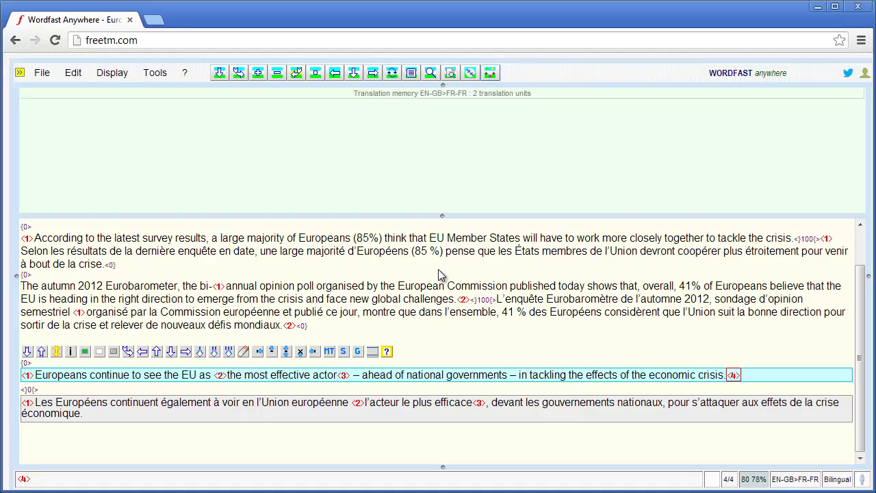
pyautogui.hotkey('ctrl', 'alt', 'Down')
pyautogui.hotkey('alt', 'Down')
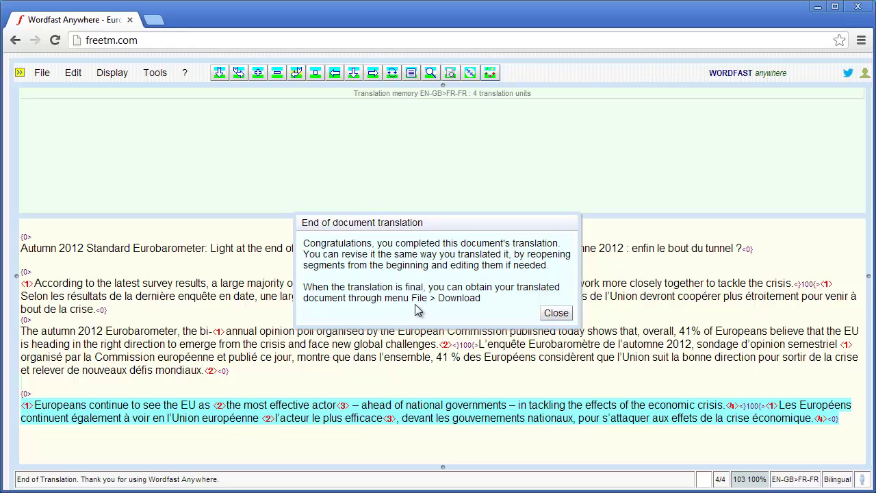
# Step: Download the translation as Eurobarometer_fr-FR.docx into the Desktop's Wordfast Anywhere folder
pyautogui.click(556, 313)
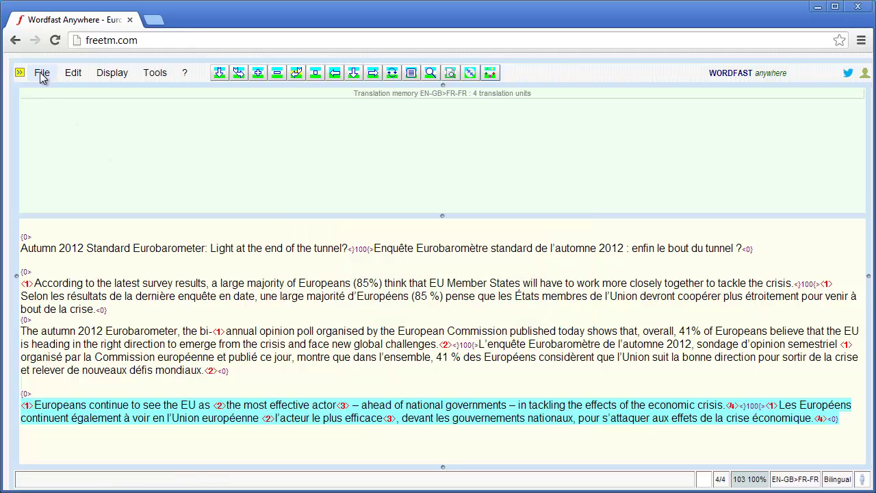
pyautogui.click(42, 73)
pyautogui.click(66, 144)
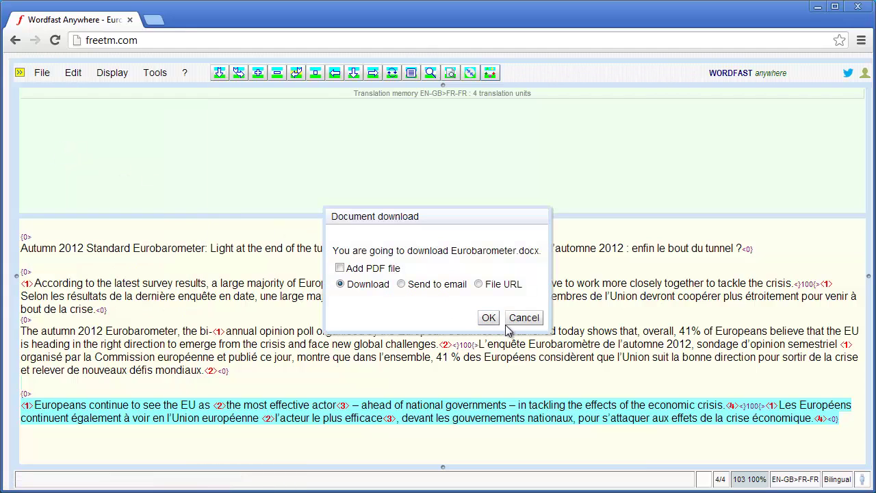
pyautogui.click(490, 319)
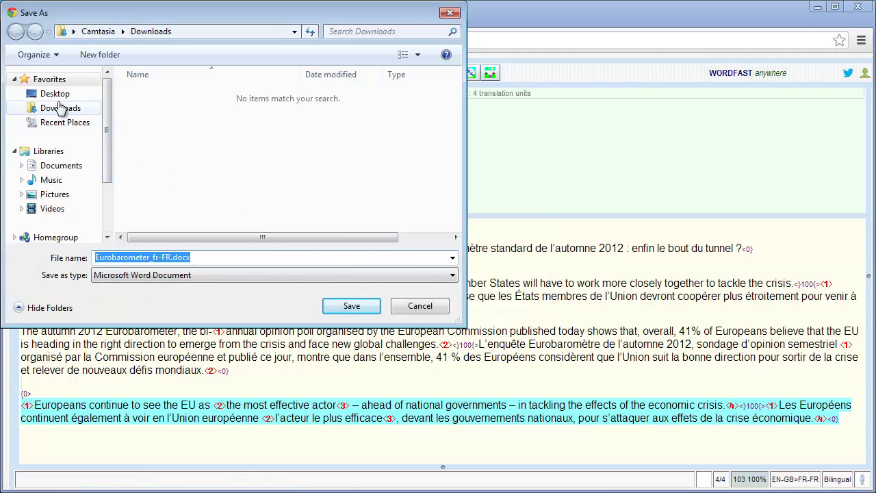
pyautogui.click(45, 94)
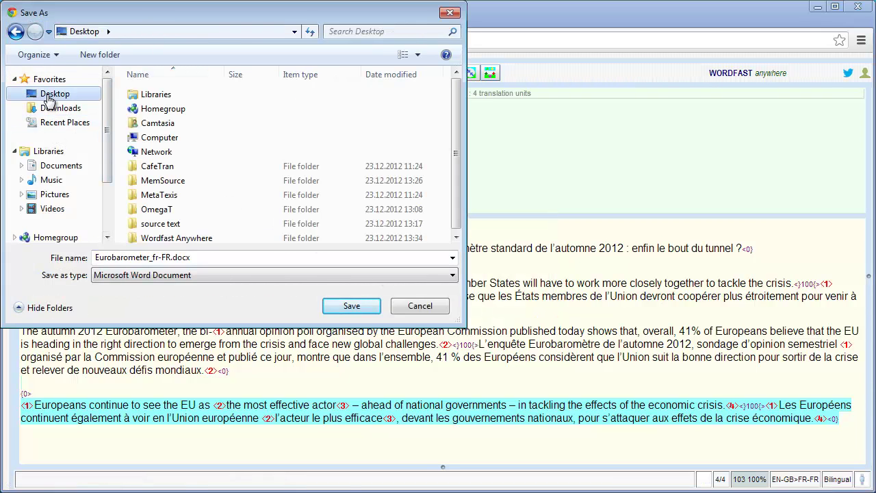
pyautogui.click(172, 239)
pyautogui.doubleClick(171, 240)
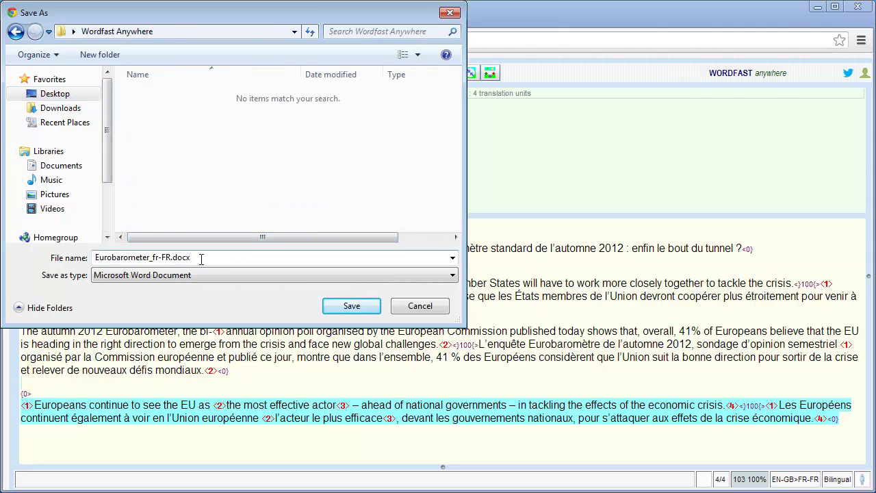
pyautogui.click(236, 258)
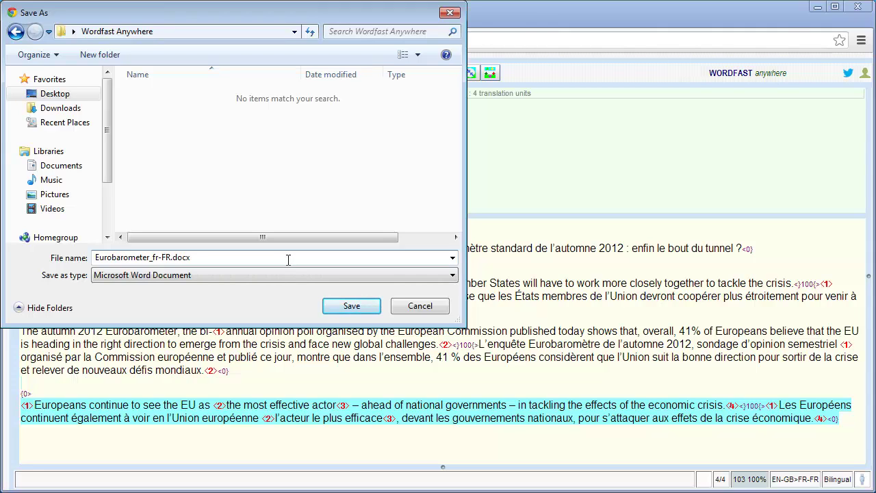
pyautogui.click(353, 308)
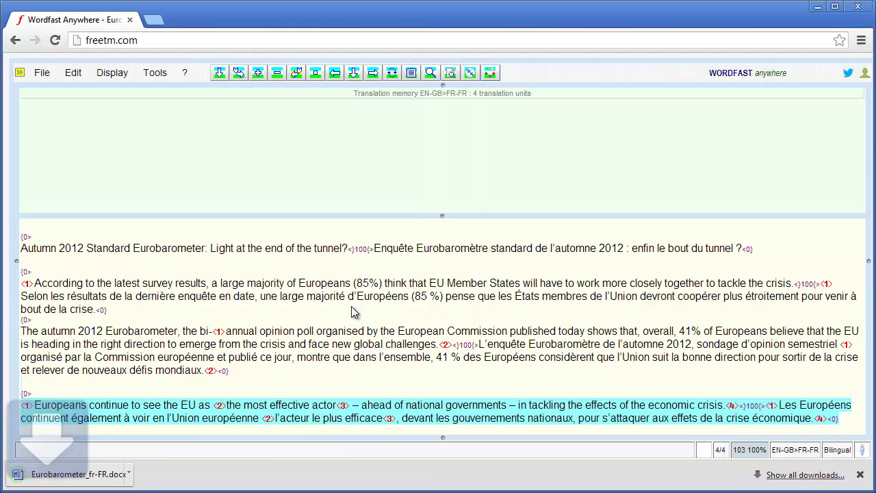
# Step: Show the download in its folder and open Eurobarometer_fr-FR.docx in Word
pyautogui.click(141, 474)
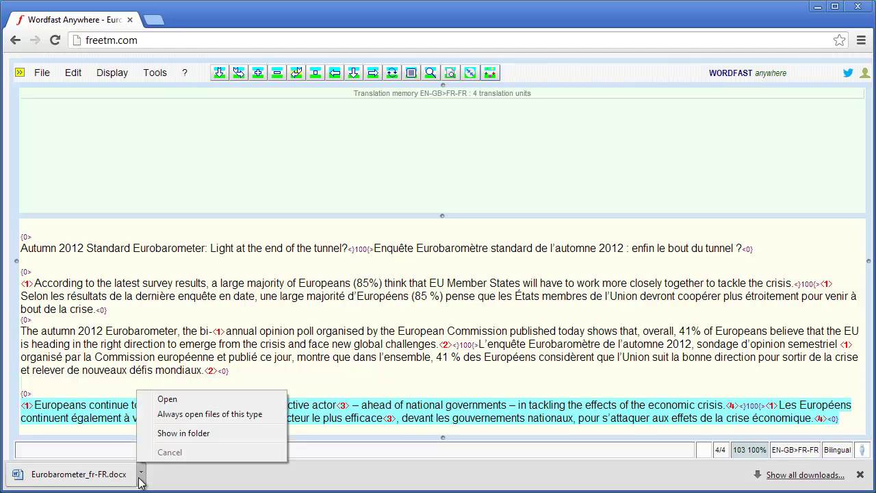
pyautogui.click(169, 433)
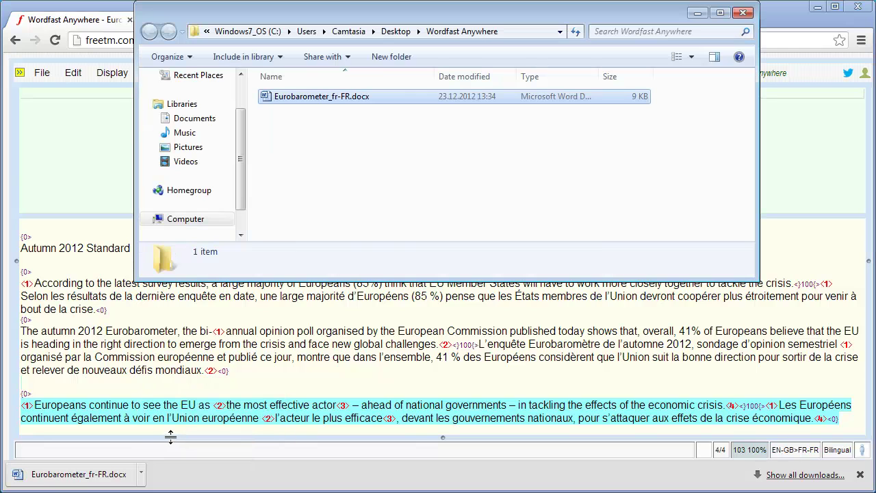
pyautogui.doubleClick(318, 97)
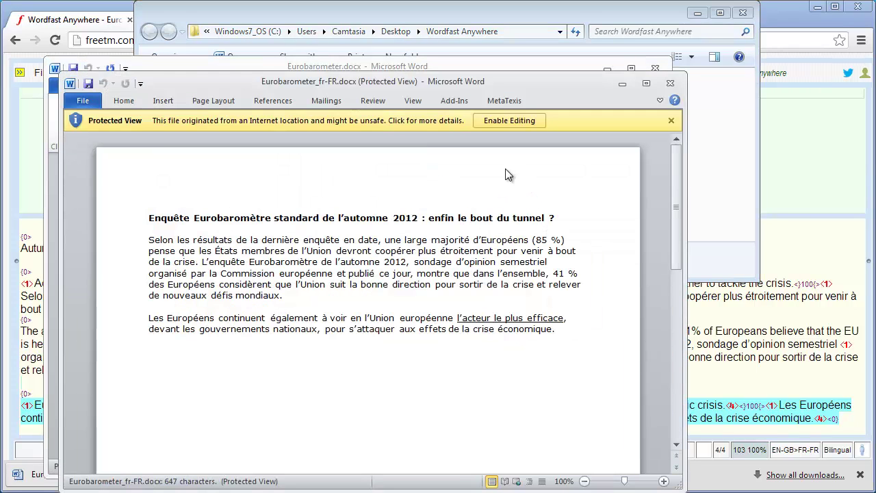
# Step: Enable editing on Eurobarometer_fr-FR.docx and place the cursor after 'efficace,' in the French text
pyautogui.click(506, 121)
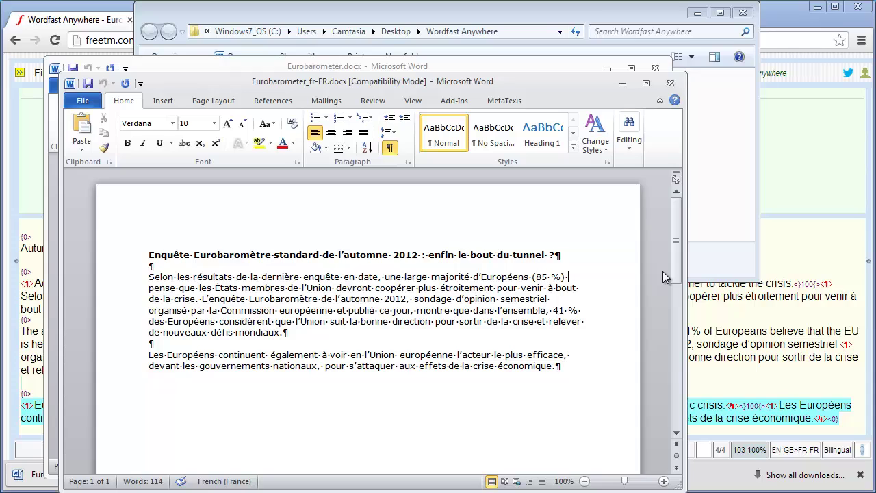
pyautogui.click(588, 354)
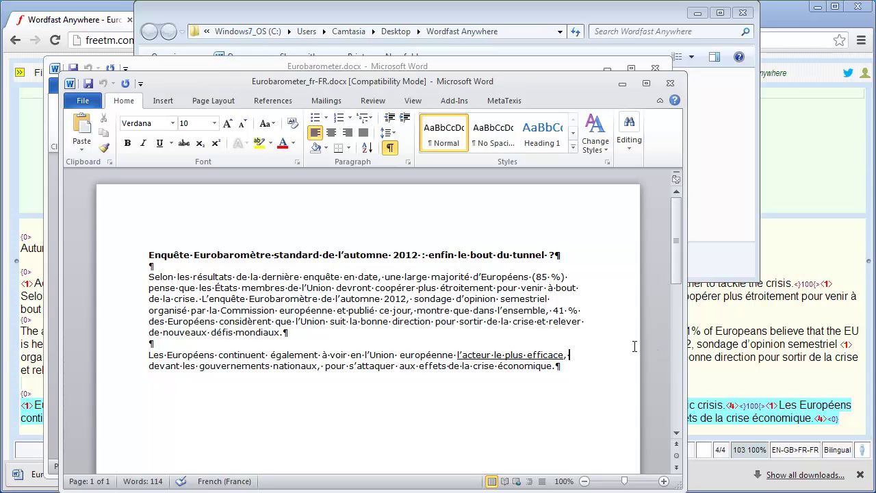